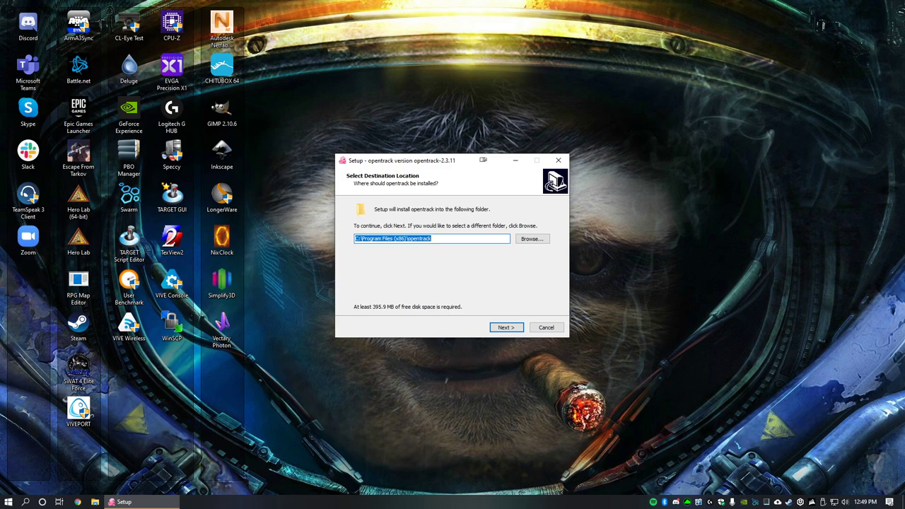
Set the opentrack install folder to C:\Program Files\opentrack and proceed to the additional tasks
click(394, 238)
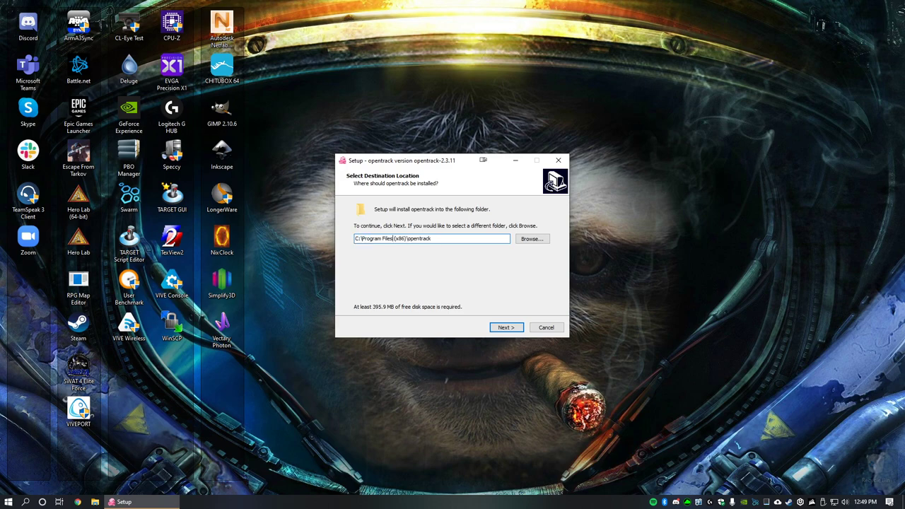
key(Delete)
key(Delete)
key(Delete)
key(Delete)
key(Delete)
key(Delete)
key(Return)
key(Return)
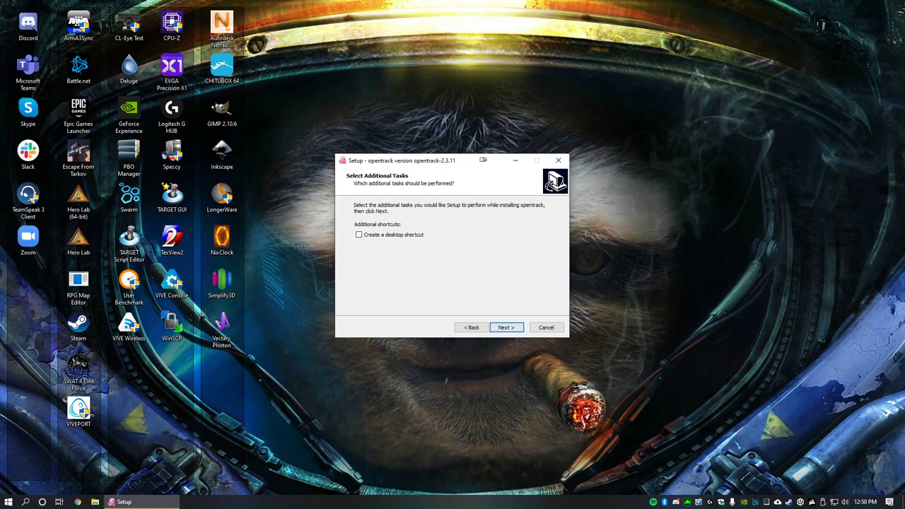
Install opentrack with a desktop shortcut and finish the setup without launching the program
key(Return)
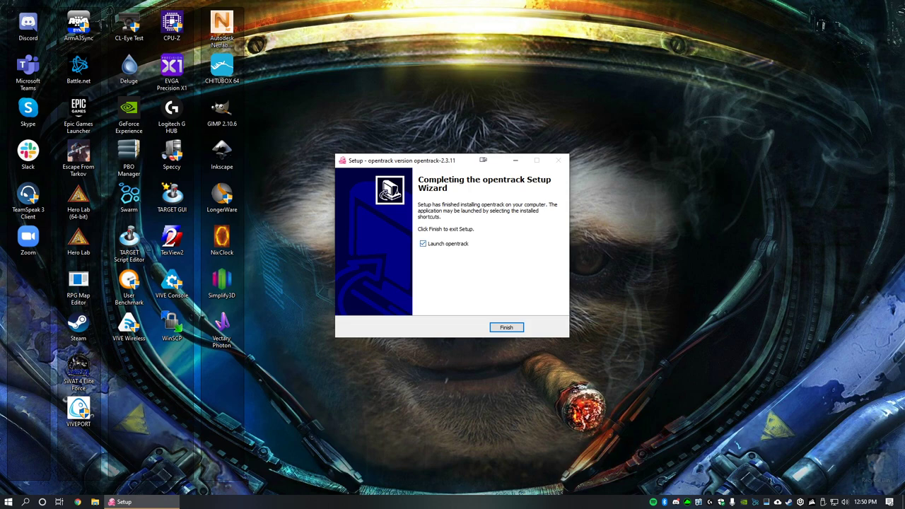
click(423, 244)
key(Return)
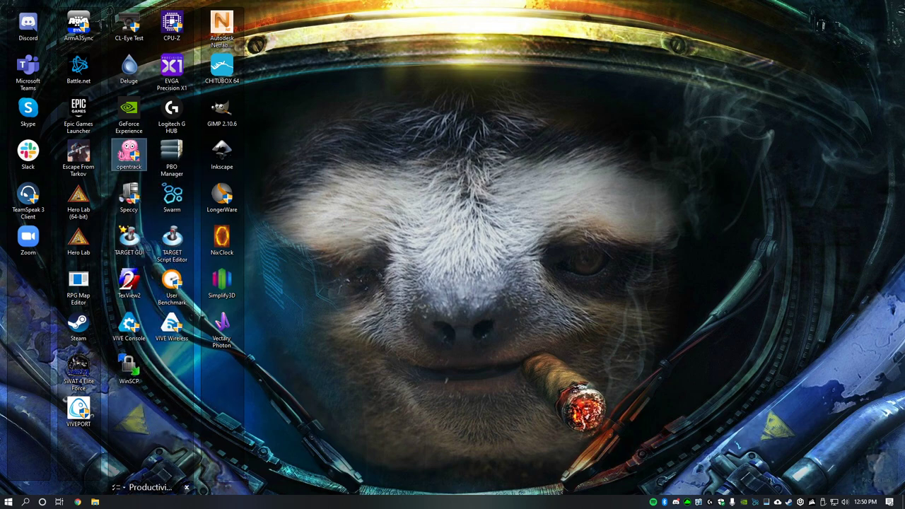
Set the opentrack desktop shortcut's program to run as an administrator for all users
right_click(128, 158)
click(158, 371)
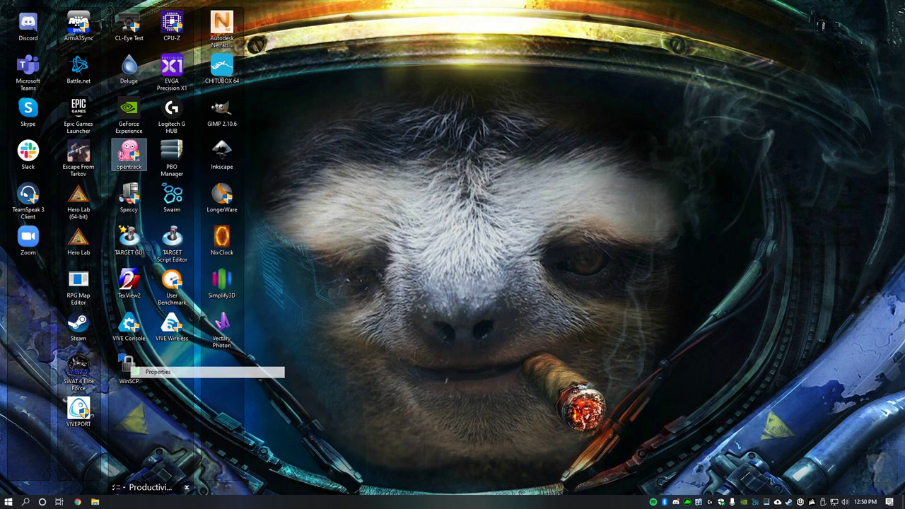
click(269, 189)
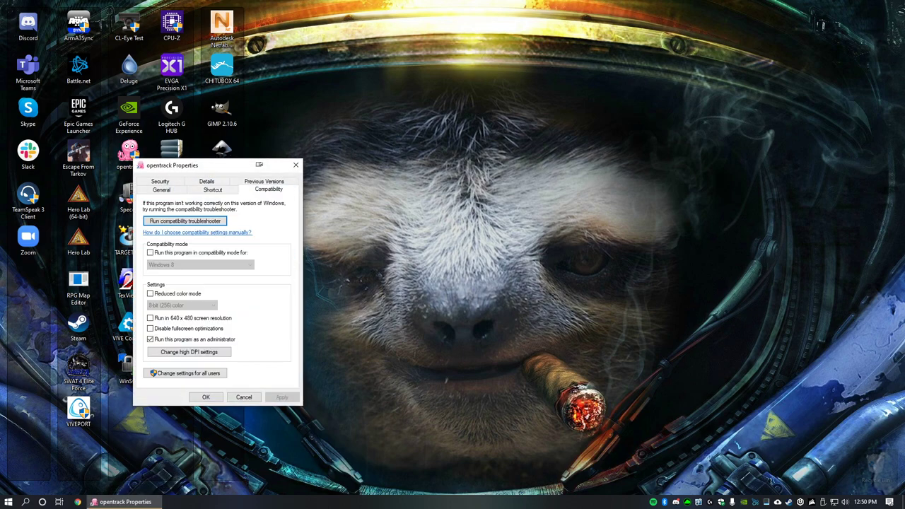
click(185, 373)
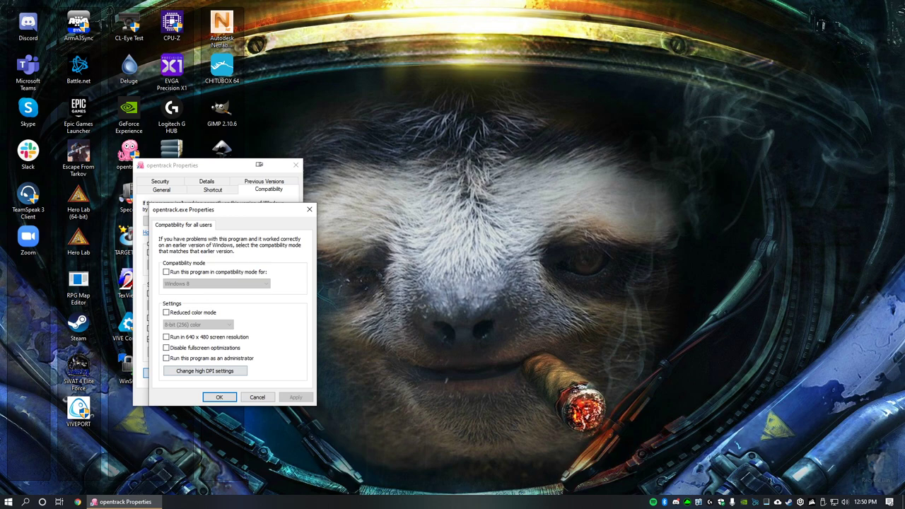
click(167, 358)
click(219, 397)
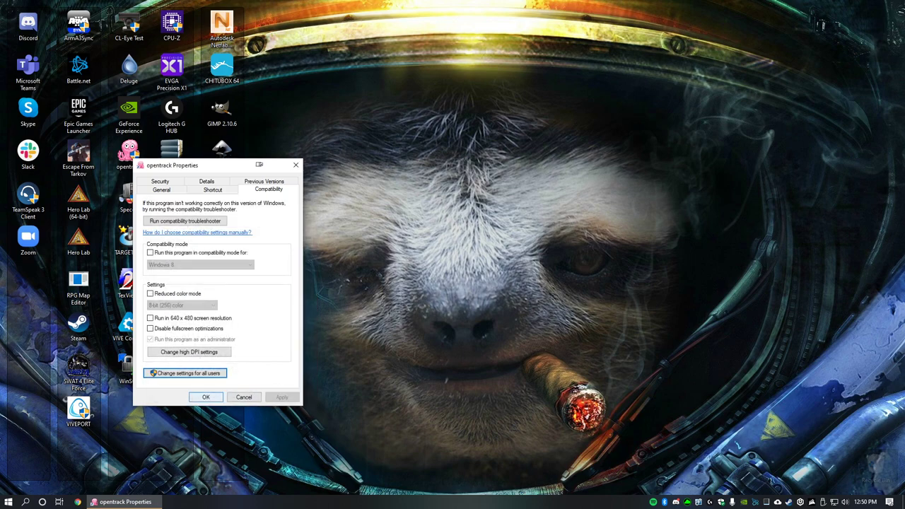
click(205, 397)
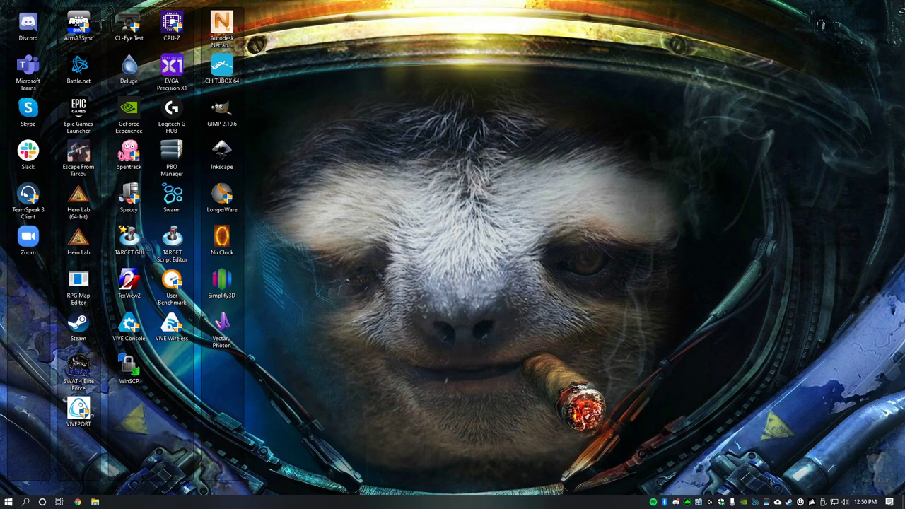
Check that EliteDangerous64.exe in the elite-dangerous-64 folder runs as an administrator for all users, and close the folder
drag(799, 7, 353, 76)
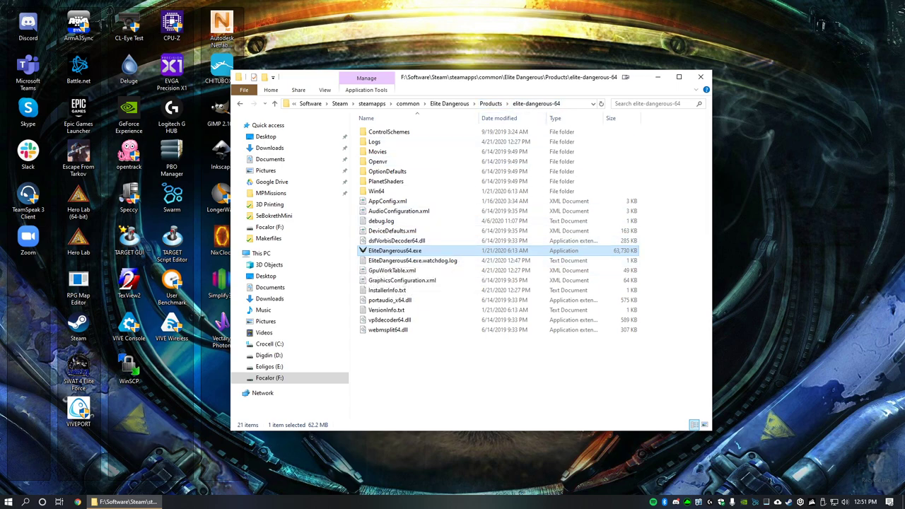
double_click(432, 250)
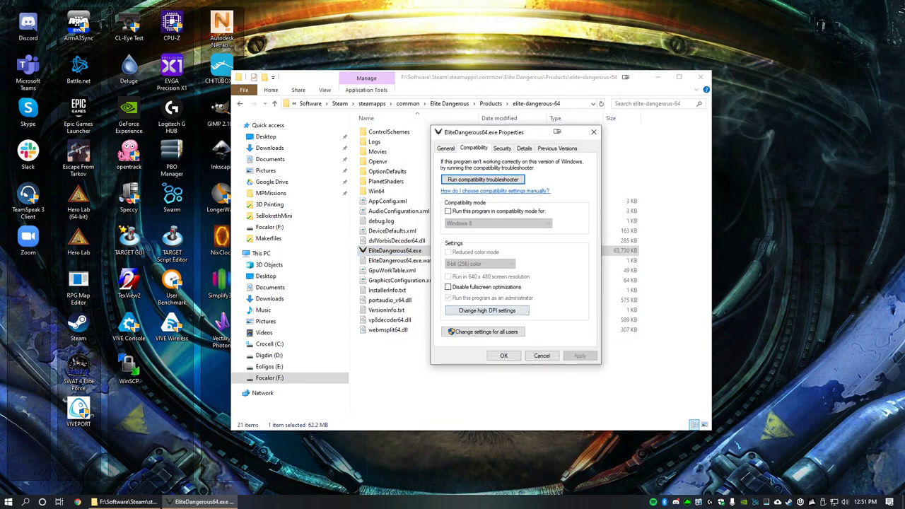
click(486, 332)
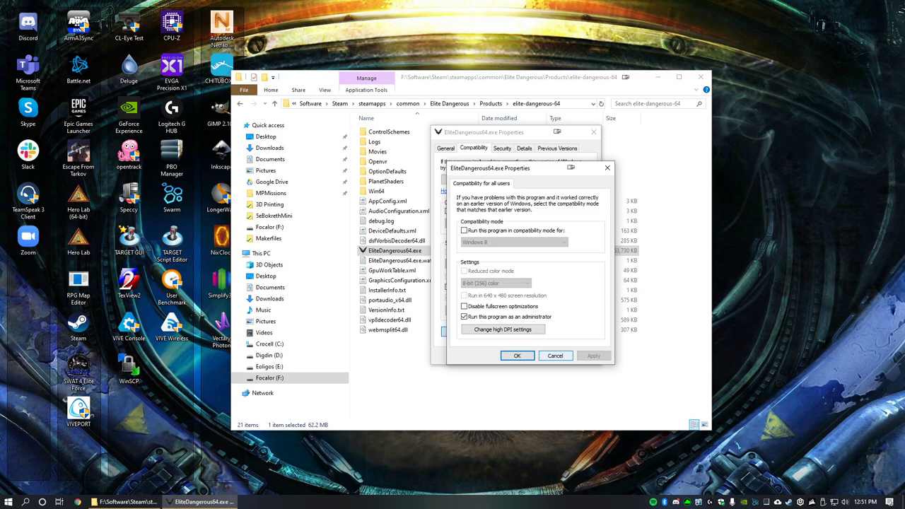
key(Return)
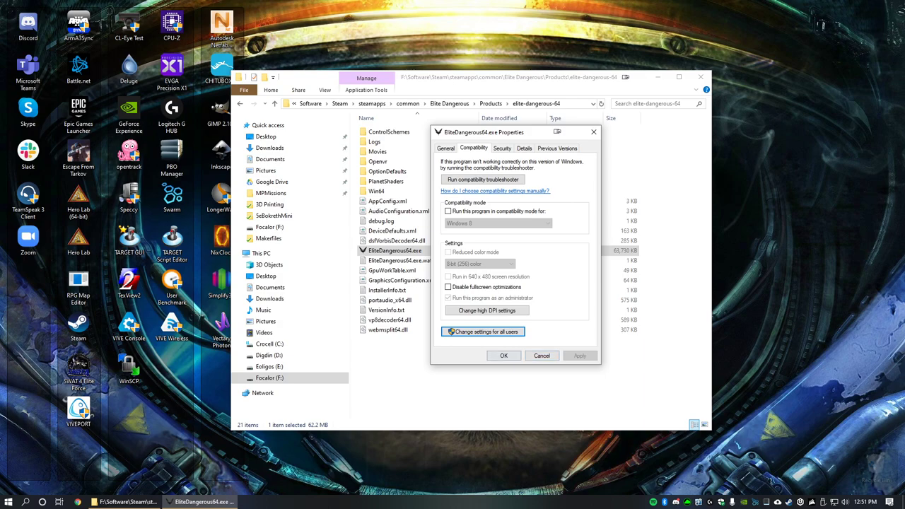
click(504, 356)
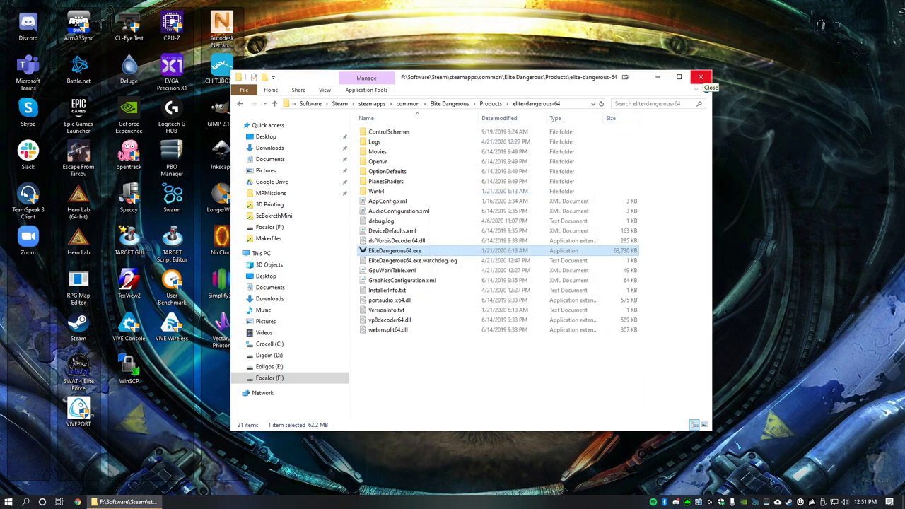
click(700, 77)
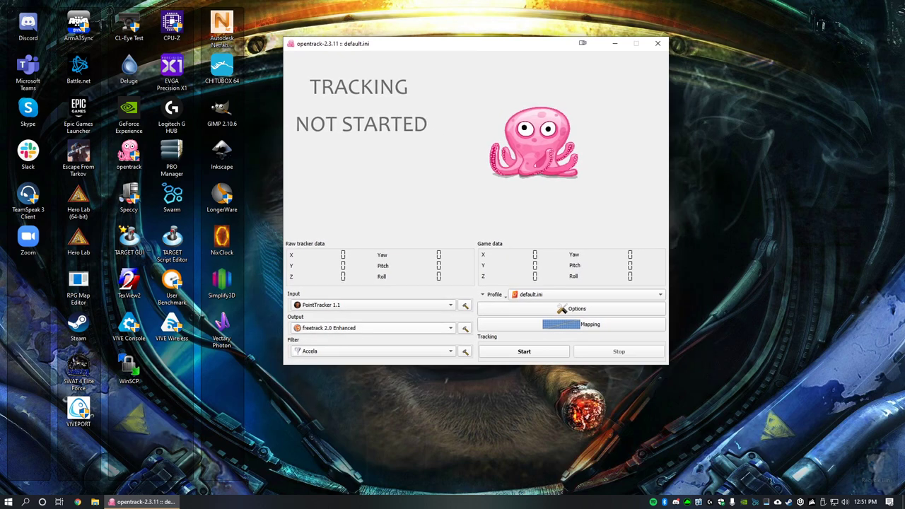
Select PS3Eye Camera as the PointTracker 1.1 camera device and accept the tracker settings
click(465, 304)
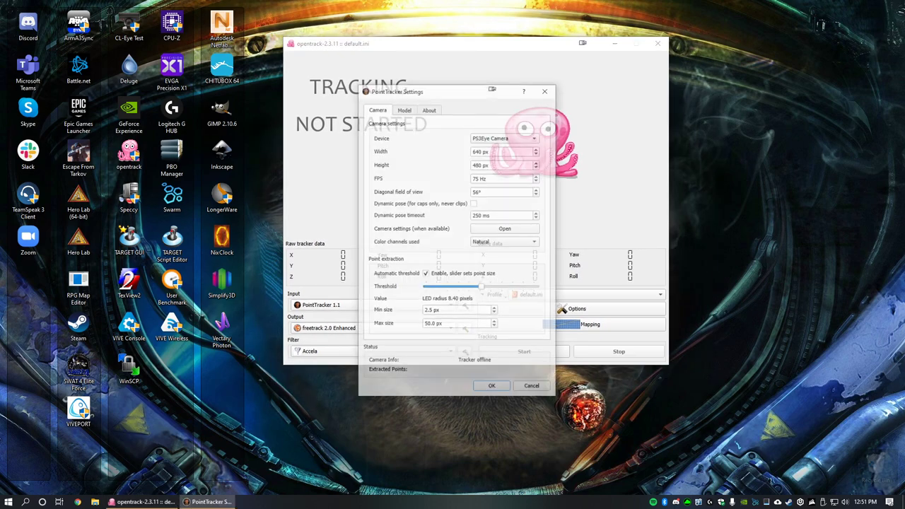
click(505, 137)
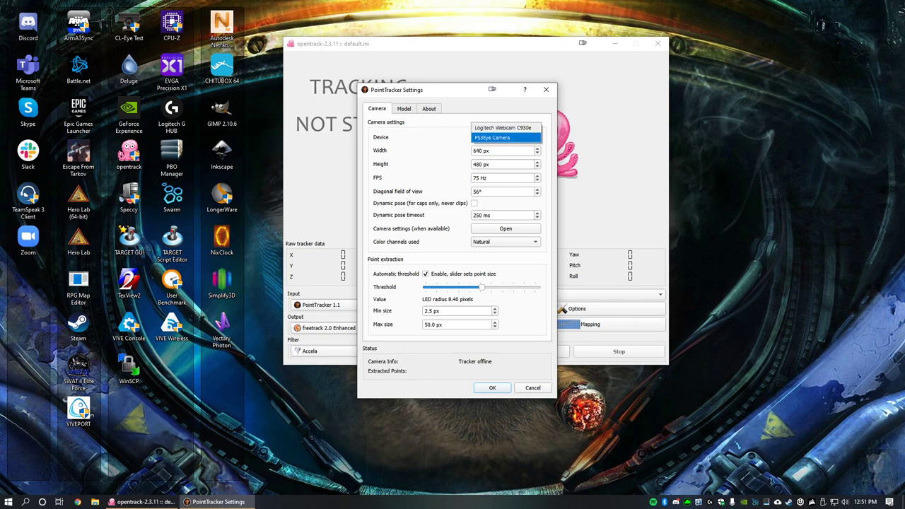
key(Return)
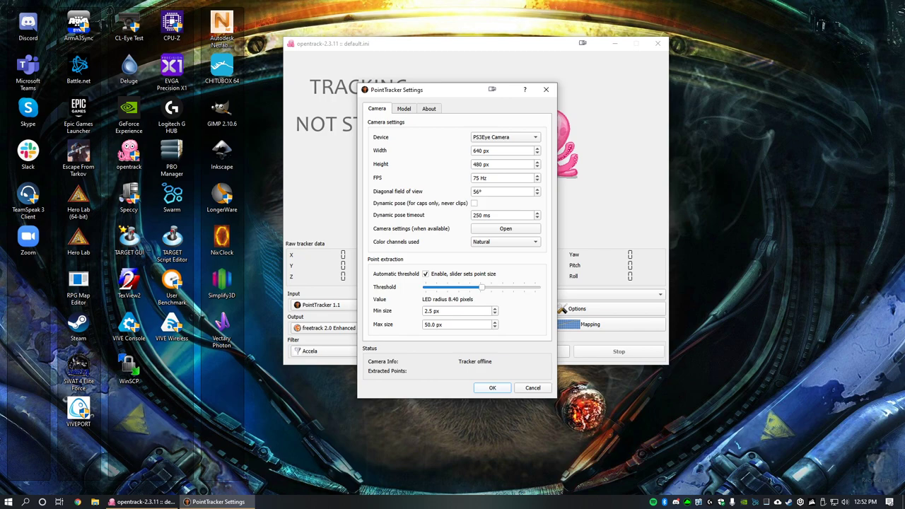
click(493, 388)
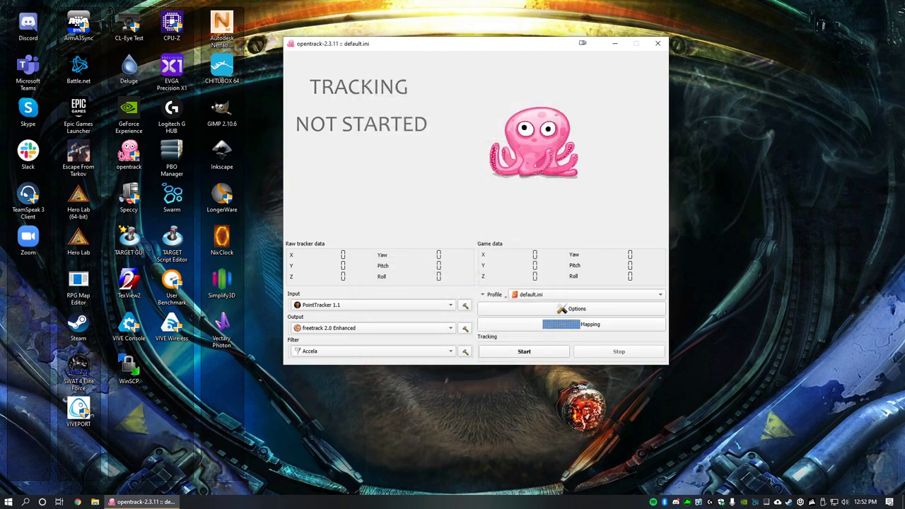
Review the freetrack 2.0 Enhanced protocol settings and the Accela filter's smoothing and deadzone settings
click(465, 328)
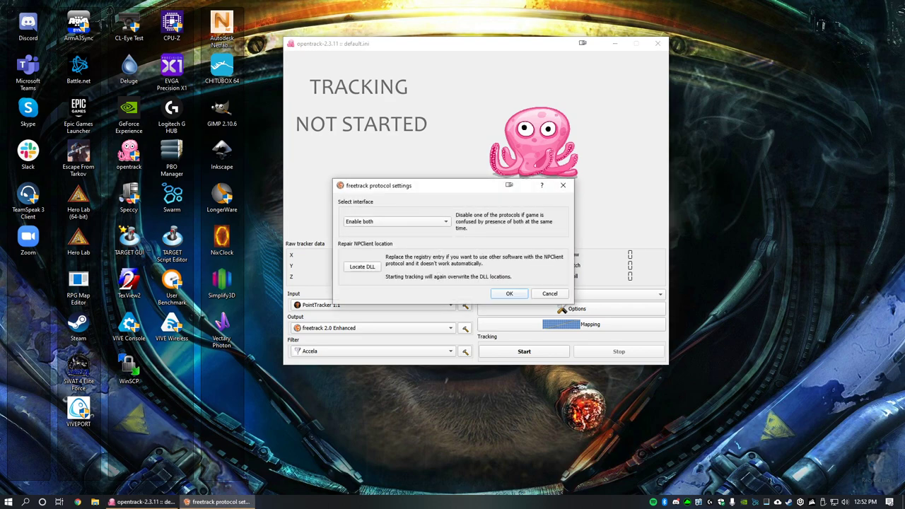
key(Return)
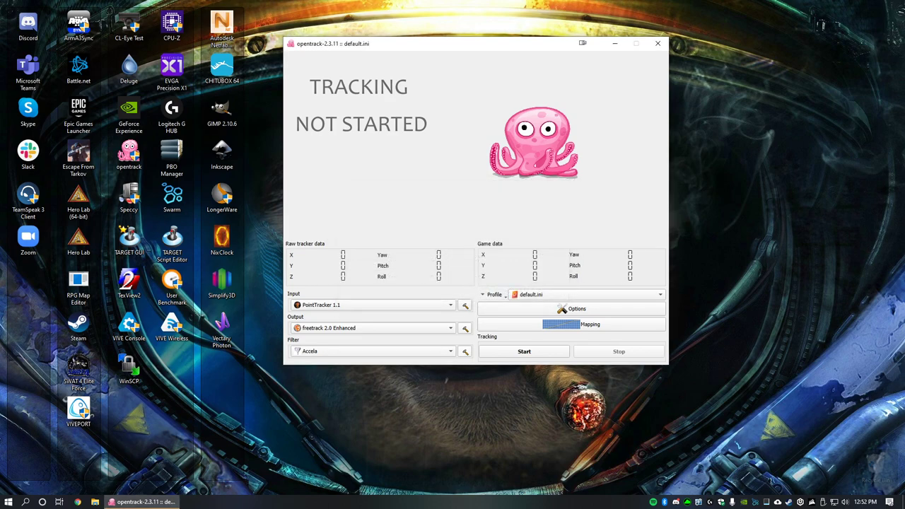
click(464, 351)
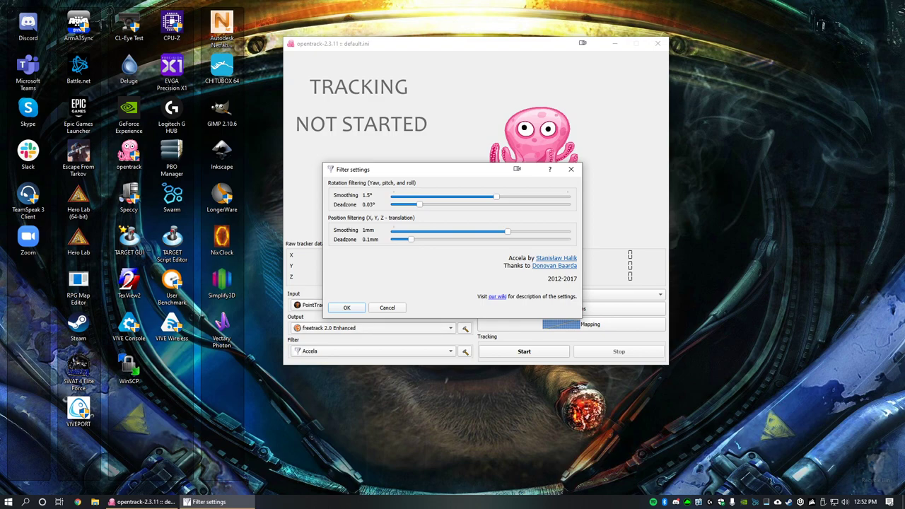
key(Return)
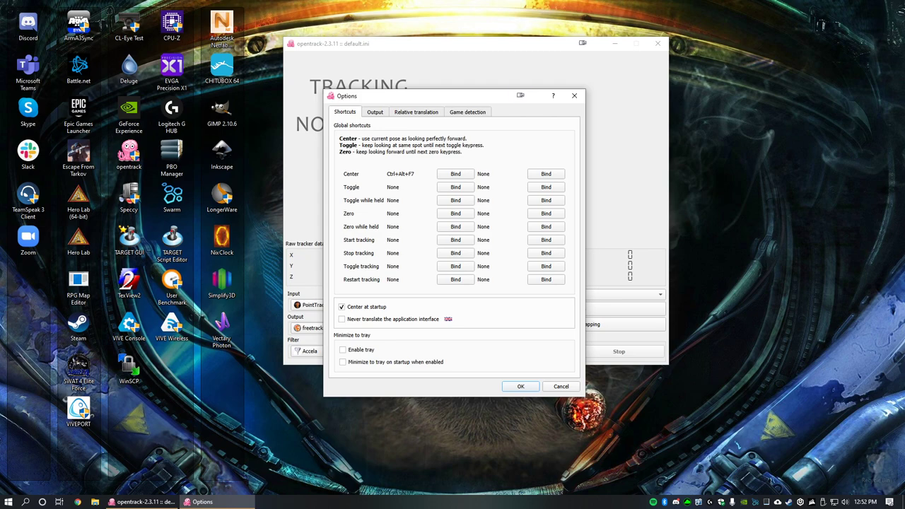
Review the game detection list in the opentrack options and the yaw mapping curve
click(467, 112)
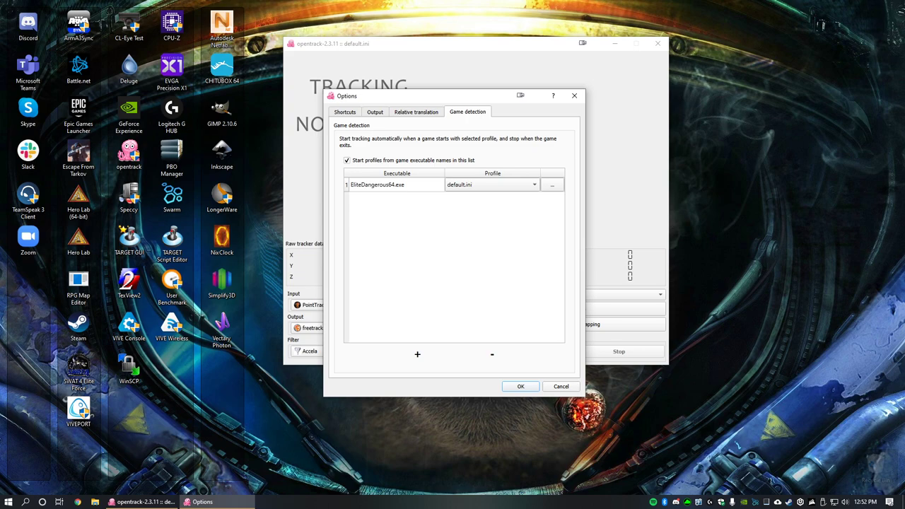
key(Return)
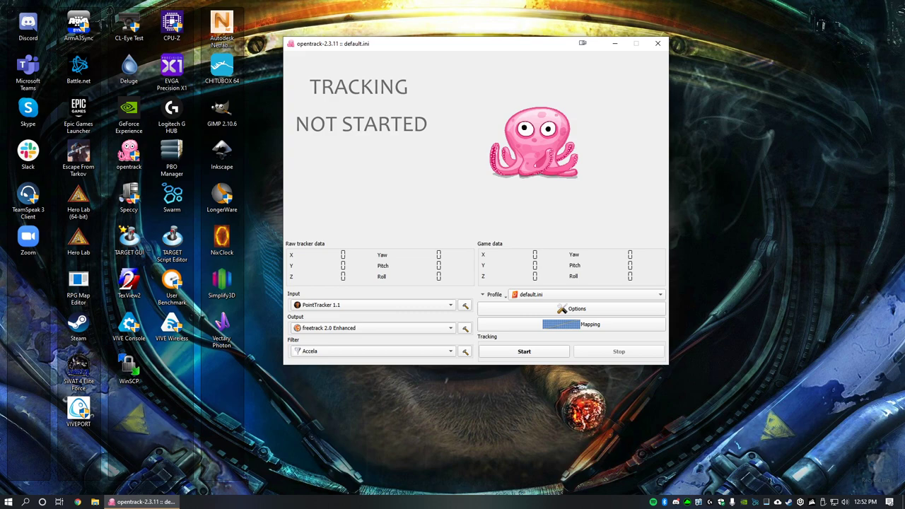
click(572, 324)
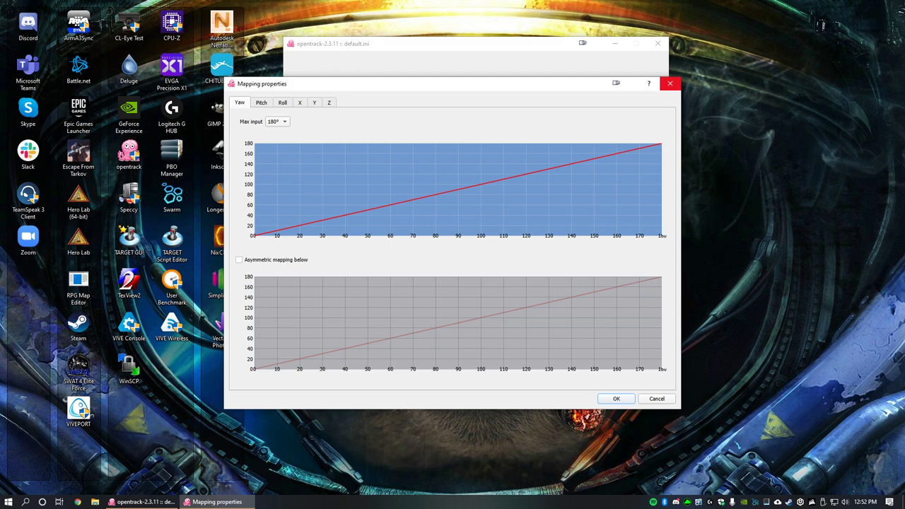
click(670, 83)
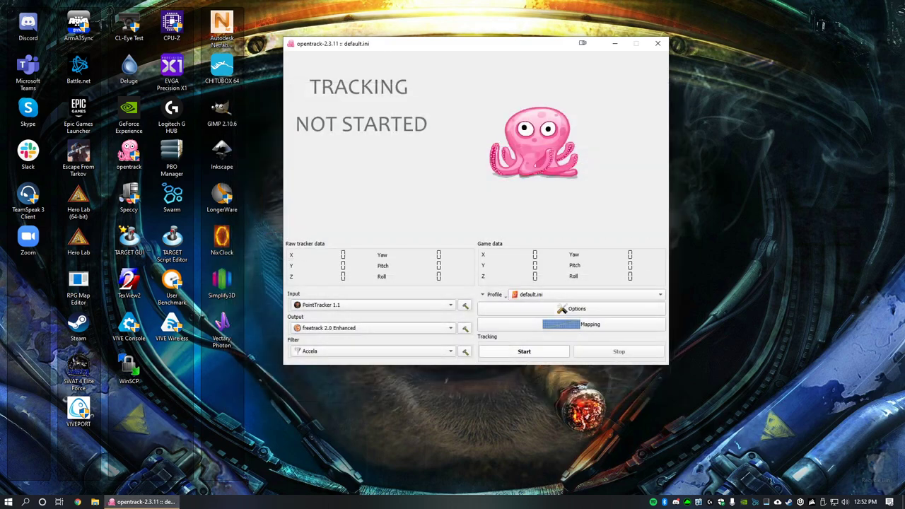
Start head tracking in opentrack and launch Elite Dangerous through Steam
click(524, 351)
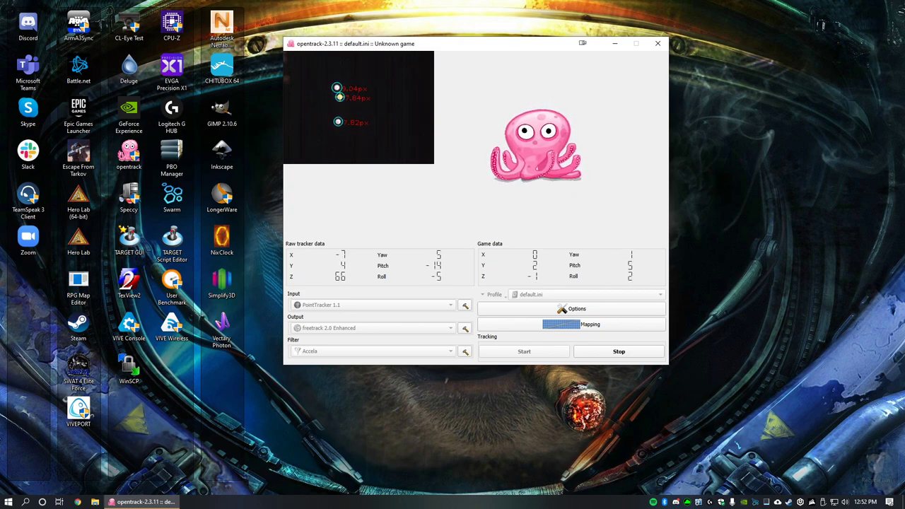
drag(474, 51, 688, 28)
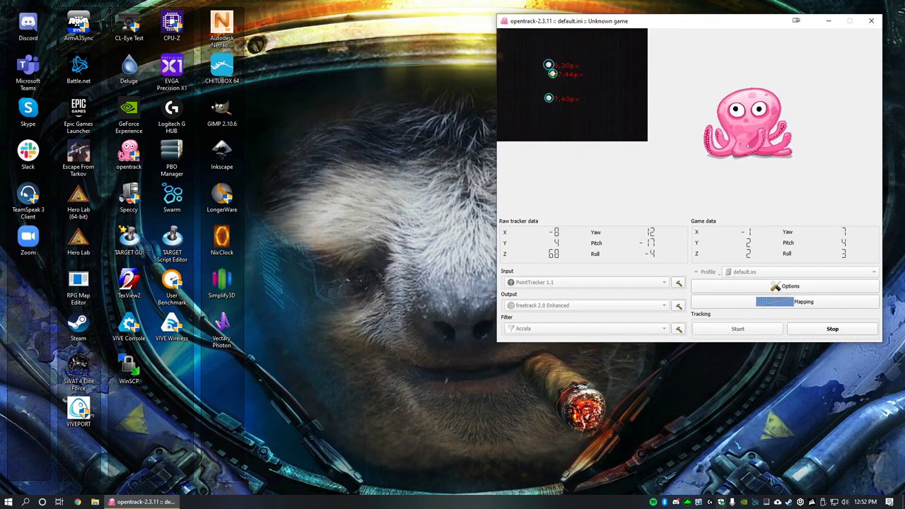
right_click(789, 502)
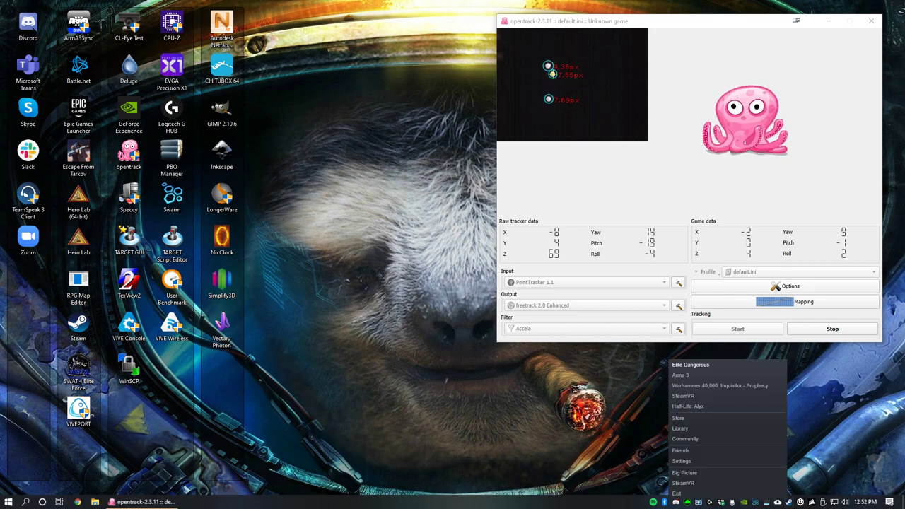
click(690, 365)
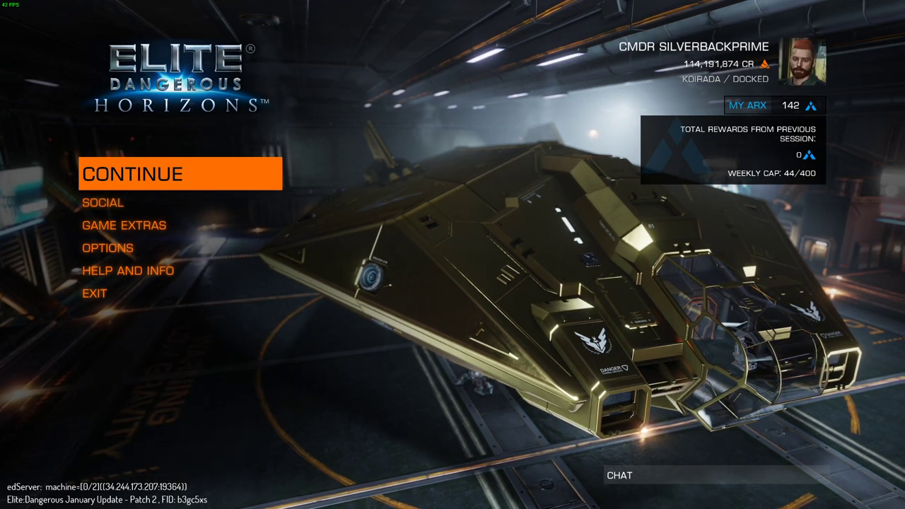
Open the Controls settings from the Elite Dangerous options
key(Down)
key(Down)
key(Down)
key(Down)
key(Up)
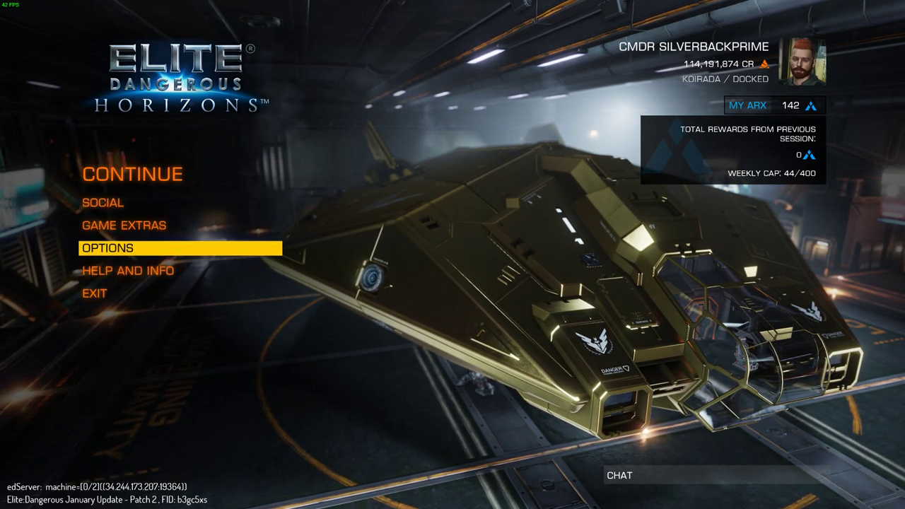
key(Up)
key(Up)
key(Down)
key(Down)
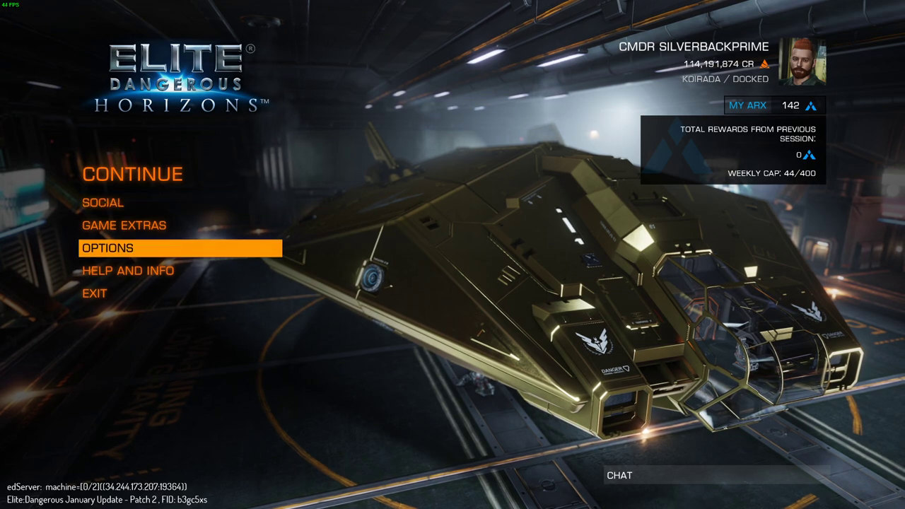
key(Return)
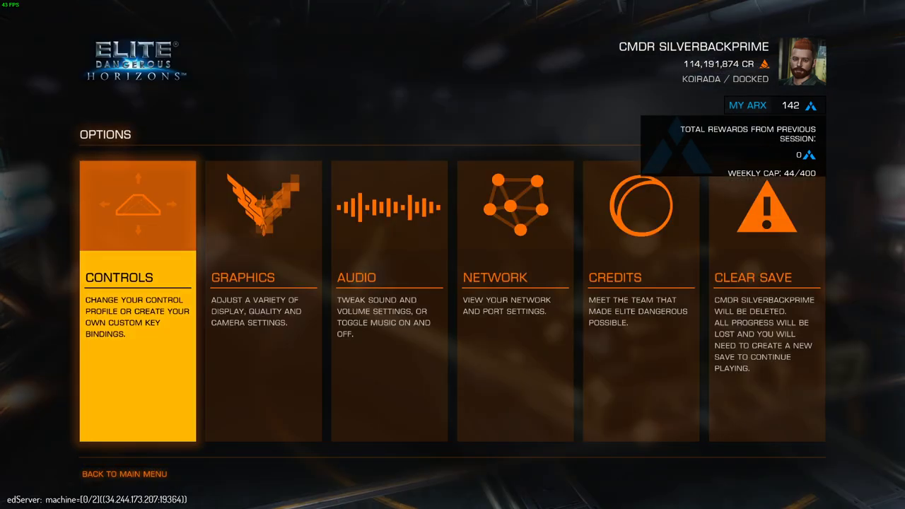
key(Return)
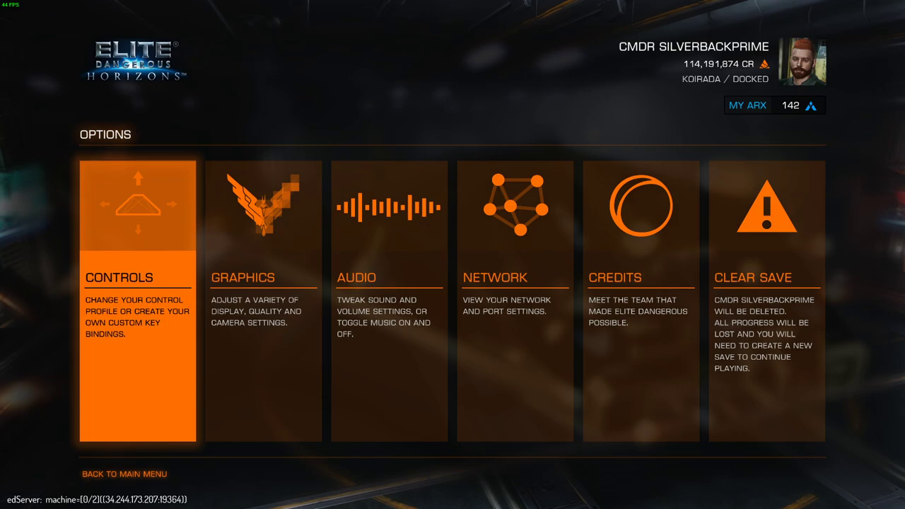
Expand the Headlook Mode section in the control bindings
key(Down)
key(Down)
key(Down)
key(Down)
key(Down)
key(Down)
key(Down)
key(Down)
key(Down)
key(Down)
key(Down)
key(Down)
key(Down)
key(Down)
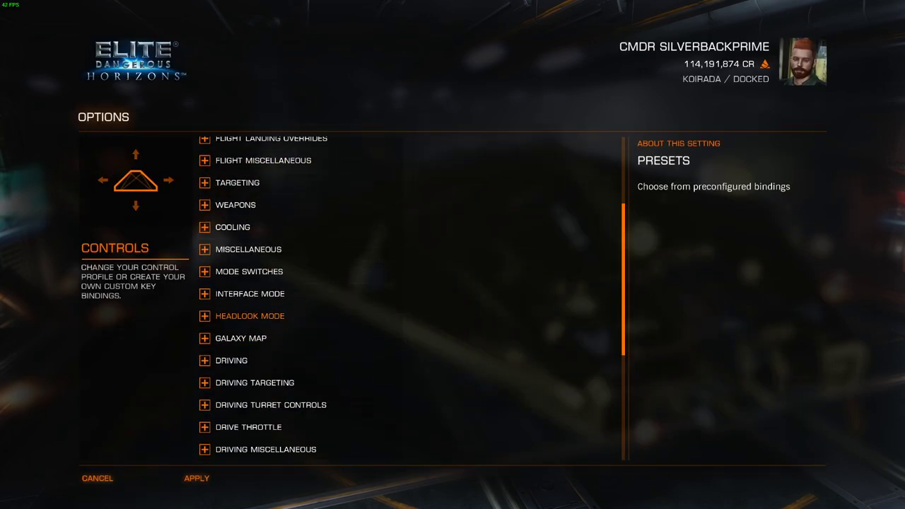
key(Return)
Review the Headlook Mode options from Mouse Headlook through default state and axis mode to Headlook Sensitivity
key(Up)
key(Up)
key(Down)
key(Down)
key(Down)
key(Down)
key(Down)
key(Down)
key(Down)
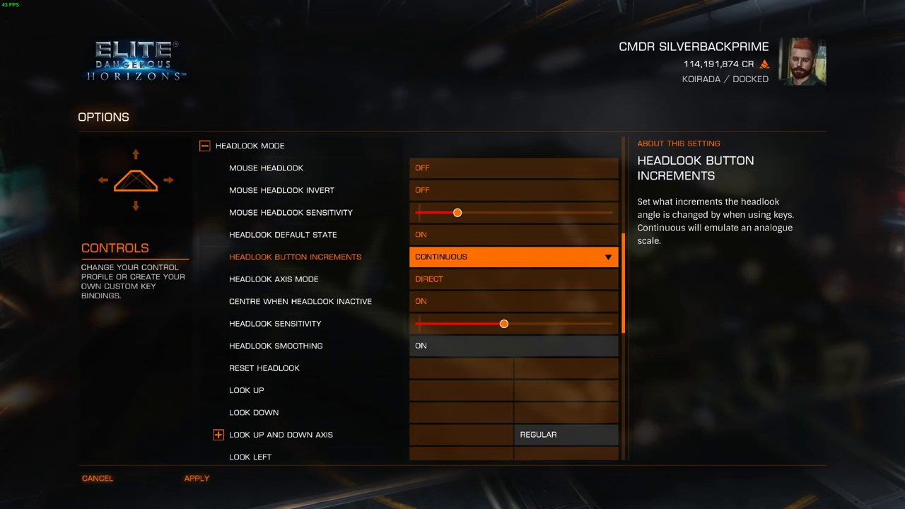
key(Up)
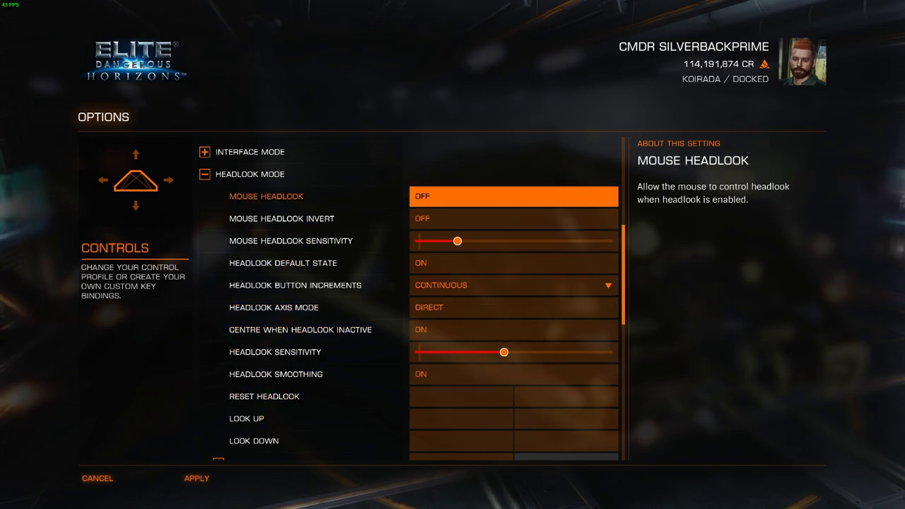
key(Down)
key(Down)
key(Down)
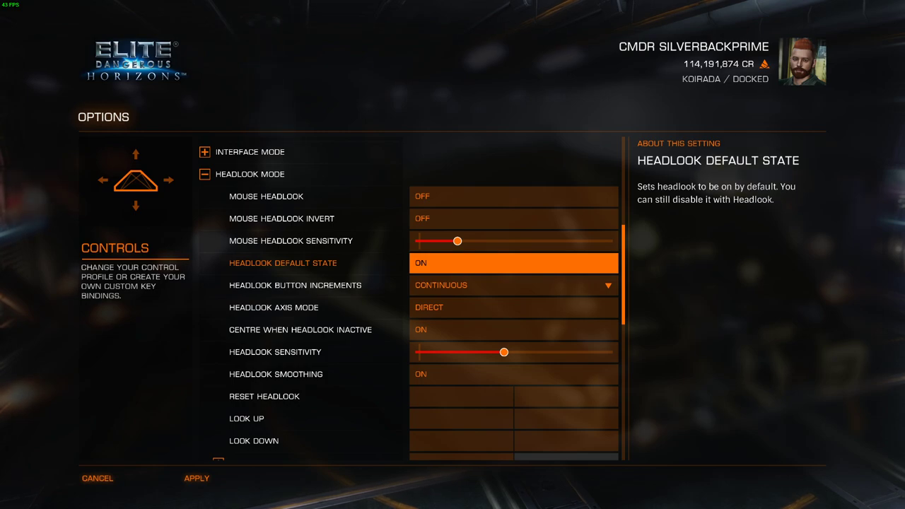
key(Down)
key(Down)
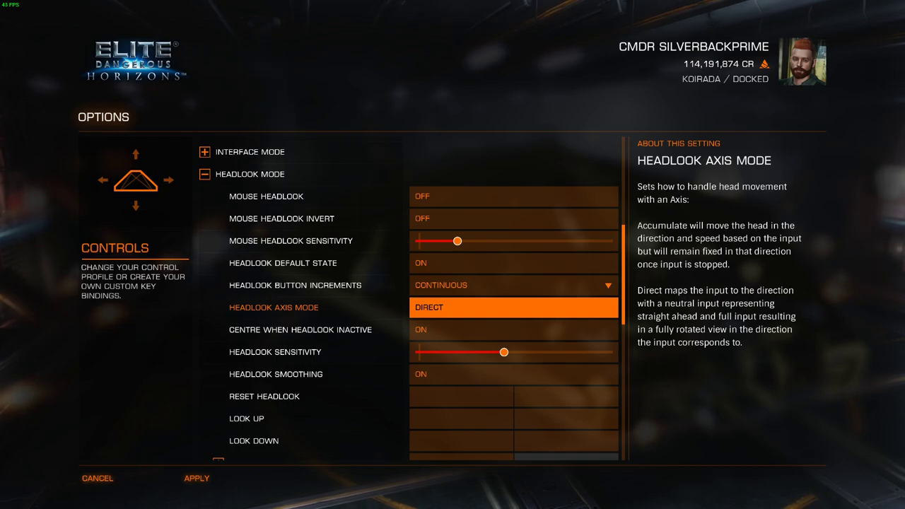
key(Down)
key(Down)
key(Down)
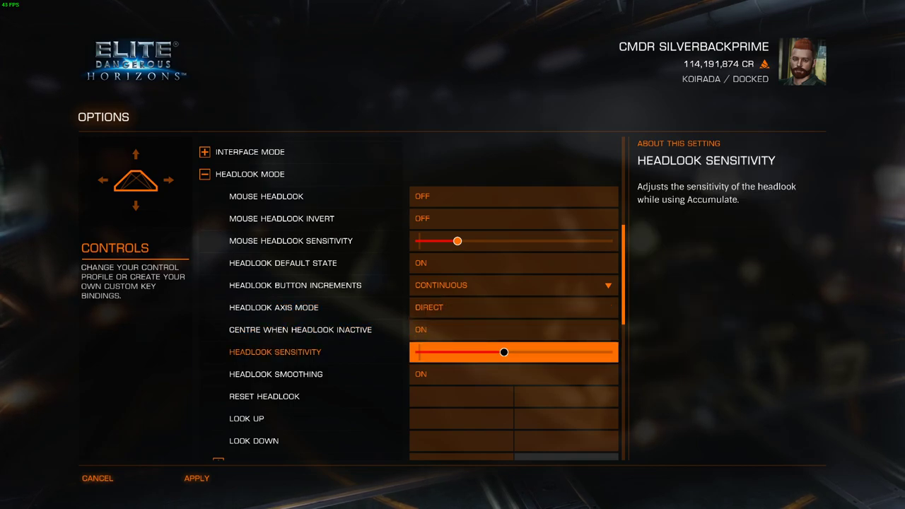
Examine the headlook smoothing option and the reset, look direction and look axis bindings
key(Down)
key(Down)
key(Down)
key(Down)
key(Down)
key(Down)
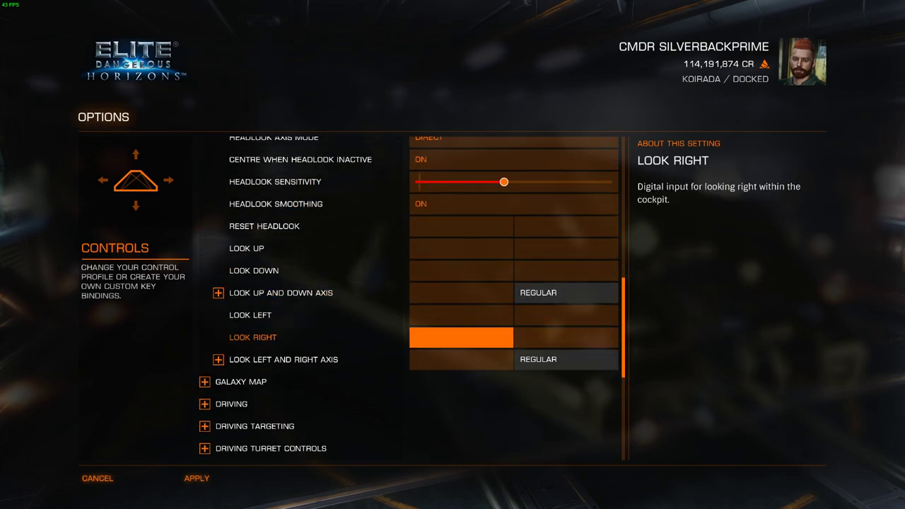
key(Up)
key(Up)
key(Down)
key(Down)
key(Down)
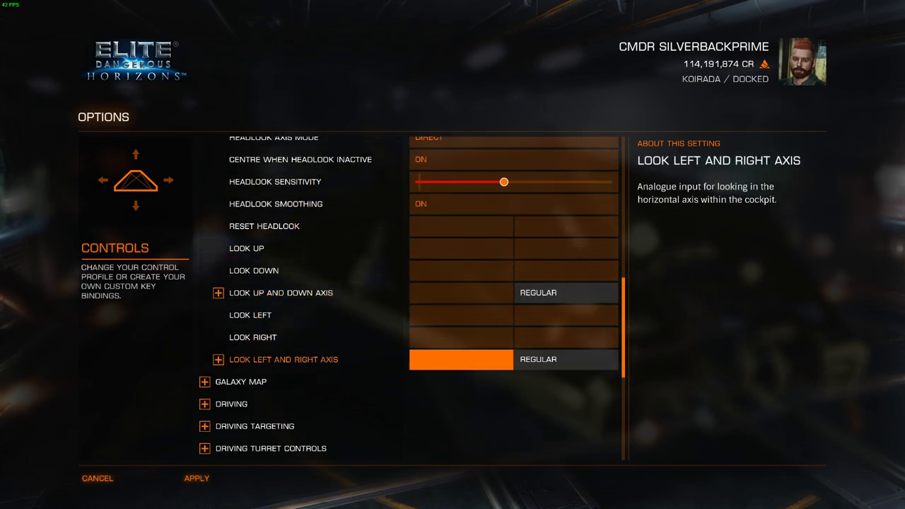
Apply the control settings and return to the main menu
key(Down)
key(Tab)
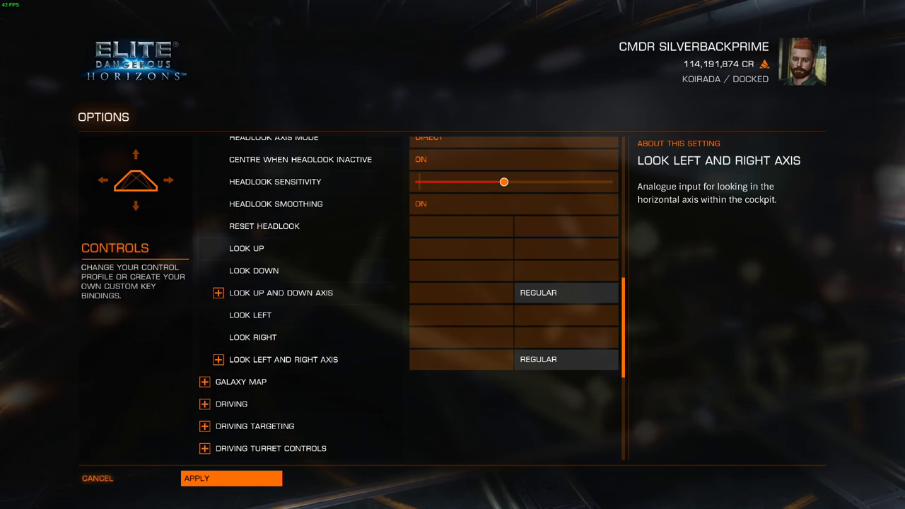
key(space)
key(space)
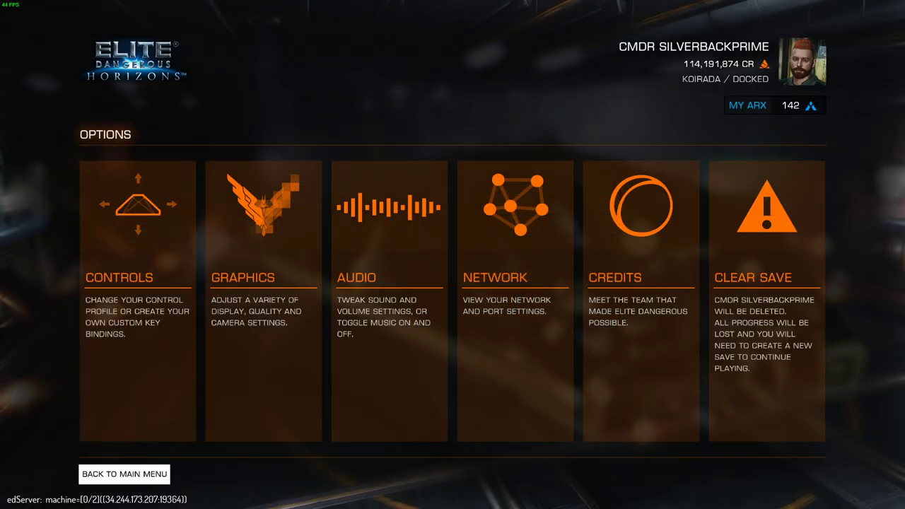
Continue the game in a Private Group Session and load into the cockpit
key(Up)
key(Up)
key(Up)
key(space)
key(Right)
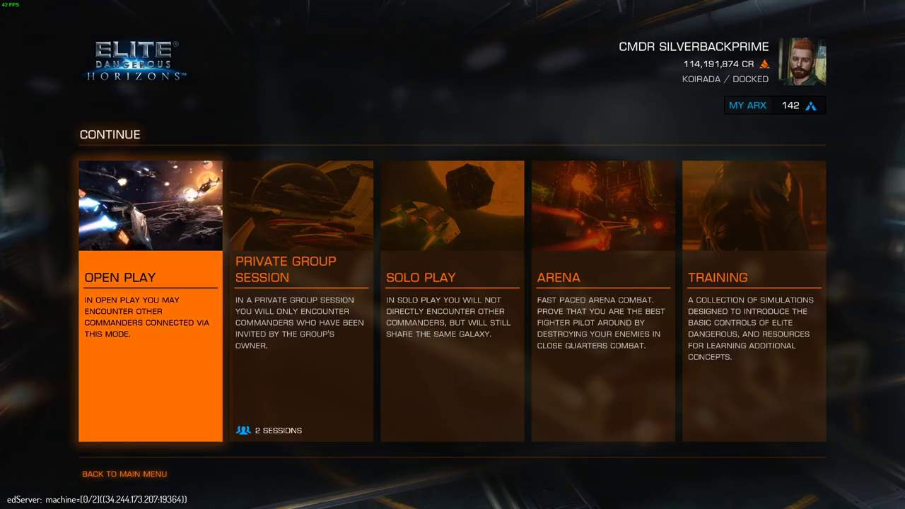
key(space)
key(Down)
key(space)
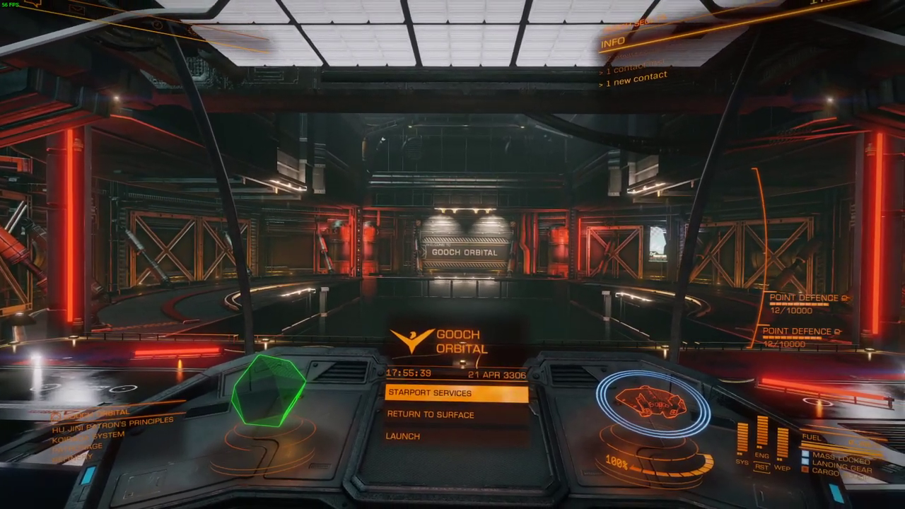
Open the in-game menu from the docked ship's cockpit
key(Escape)
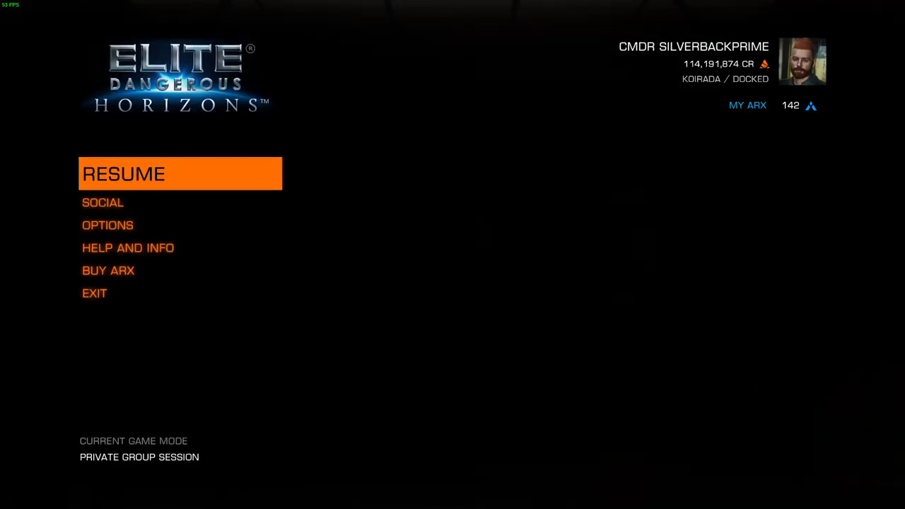